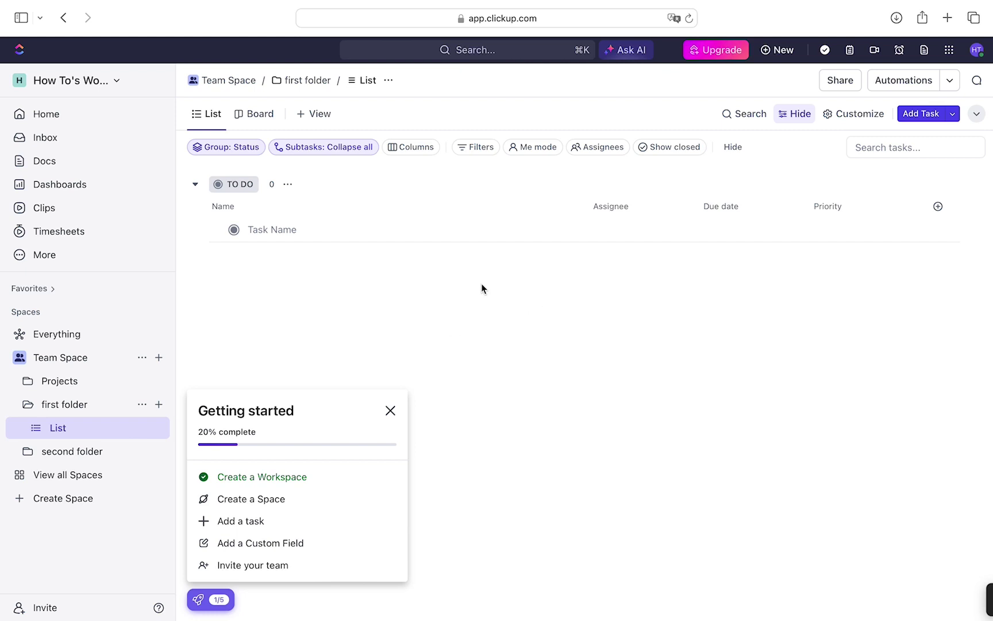
Go to workspace Settings > Spaces to view Team Space's statuses and ClickApps
left_click(91, 87)
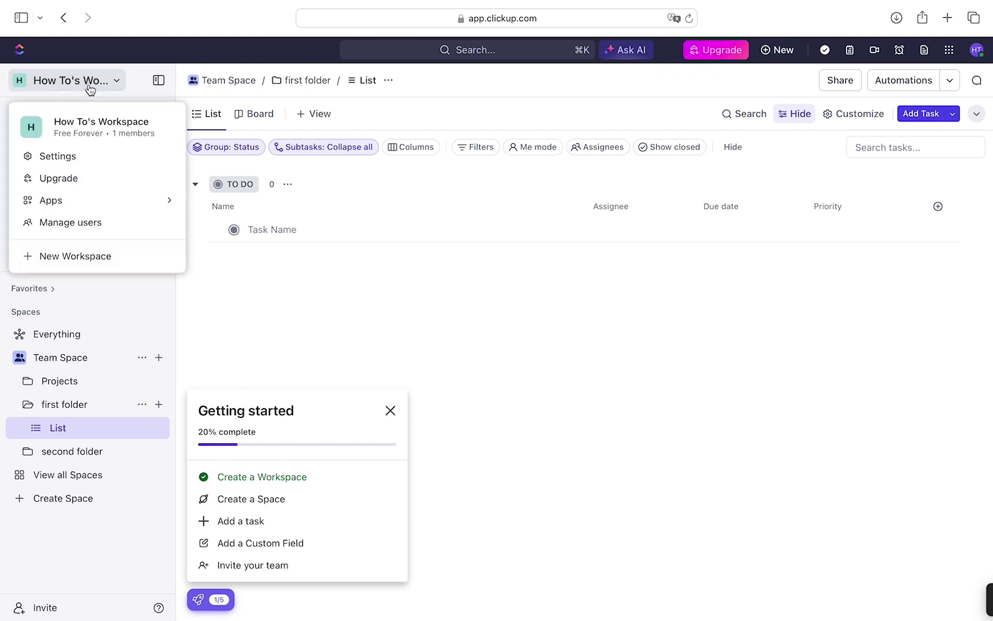
left_click(111, 161)
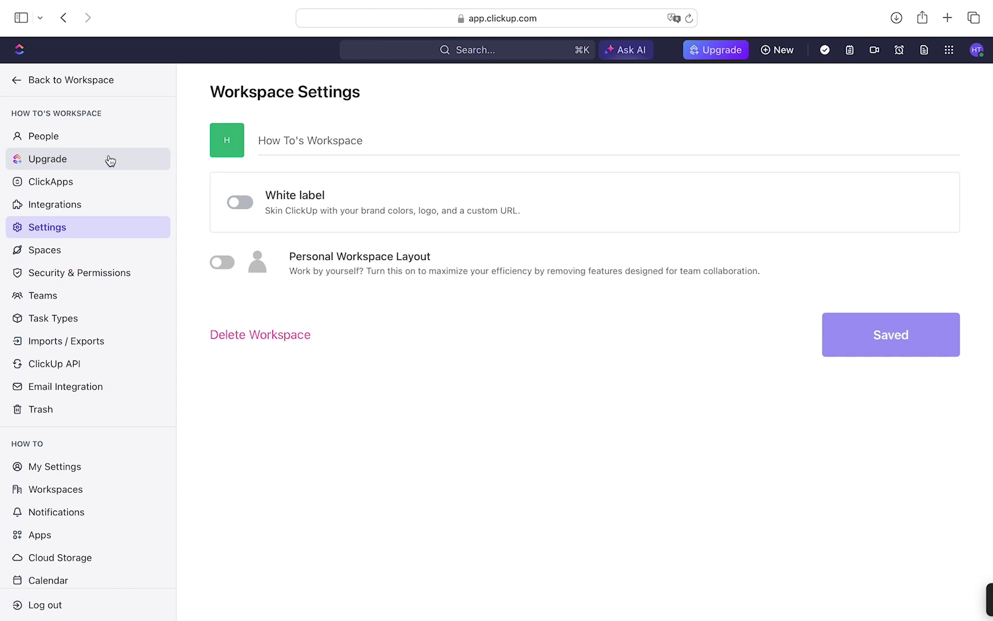
left_click(95, 255)
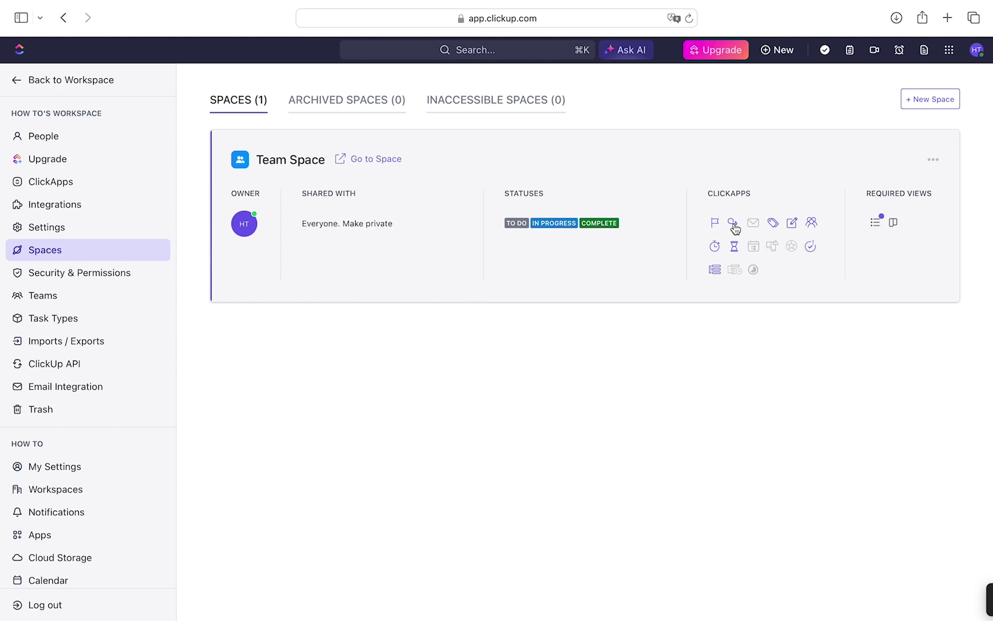
Turn on every ClickApp for Team Space and bring up the Sprints default settings
left_click(733, 224)
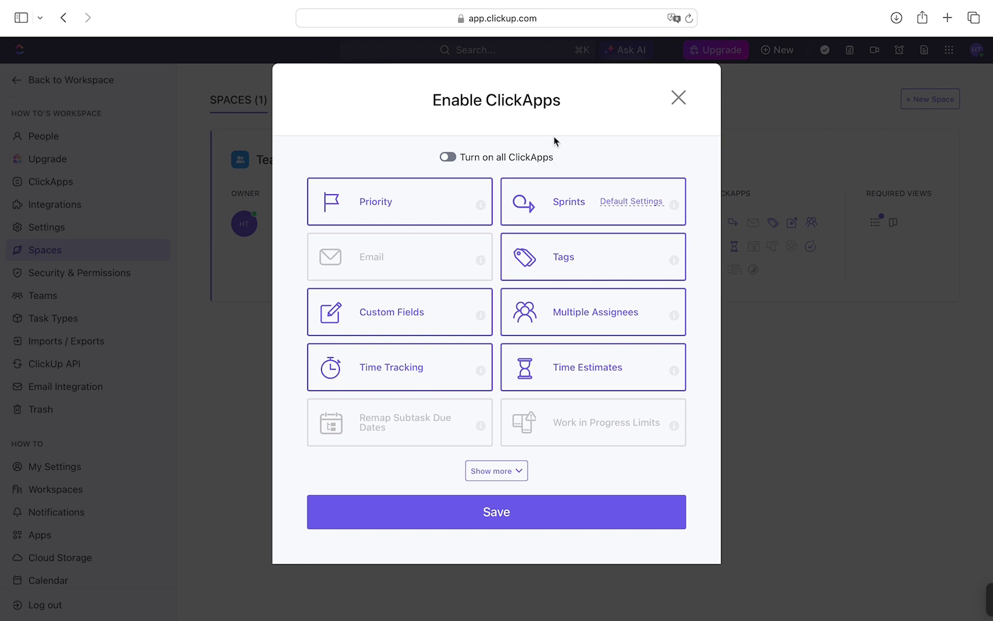
left_click(449, 157)
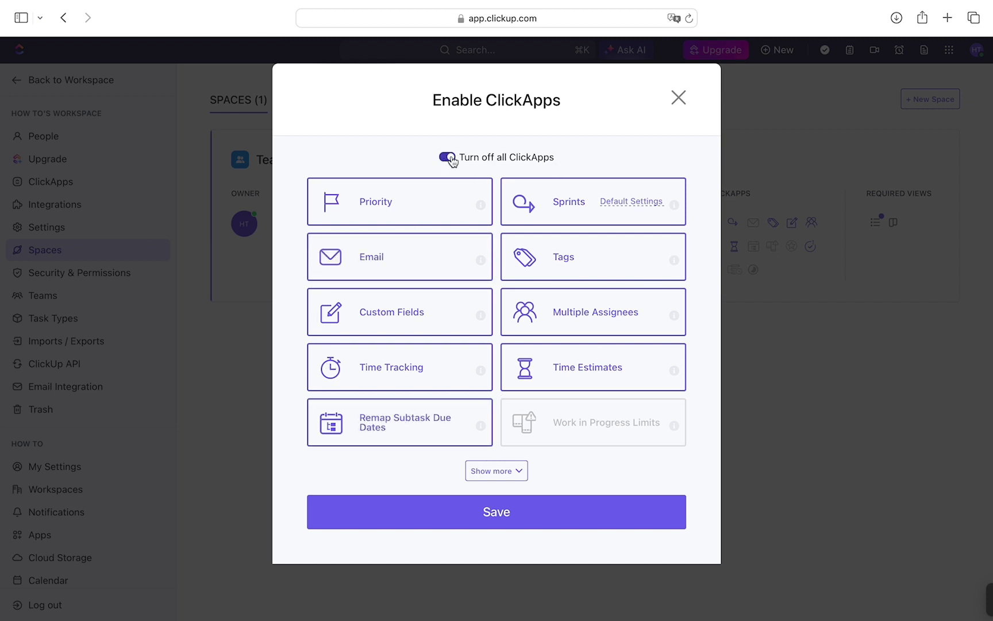
mouse_move(480, 205)
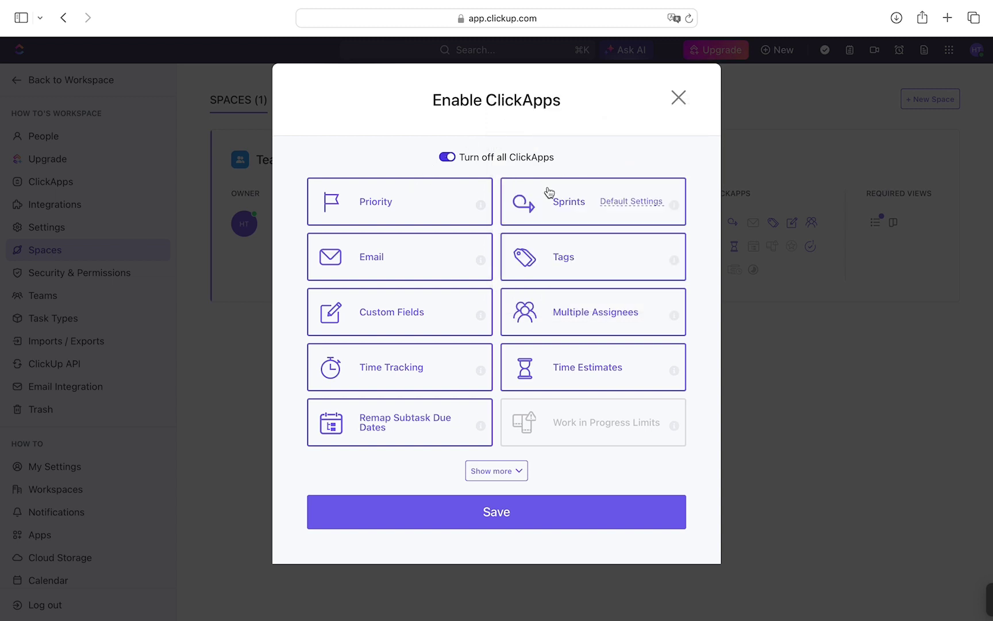
mouse_move(667, 196)
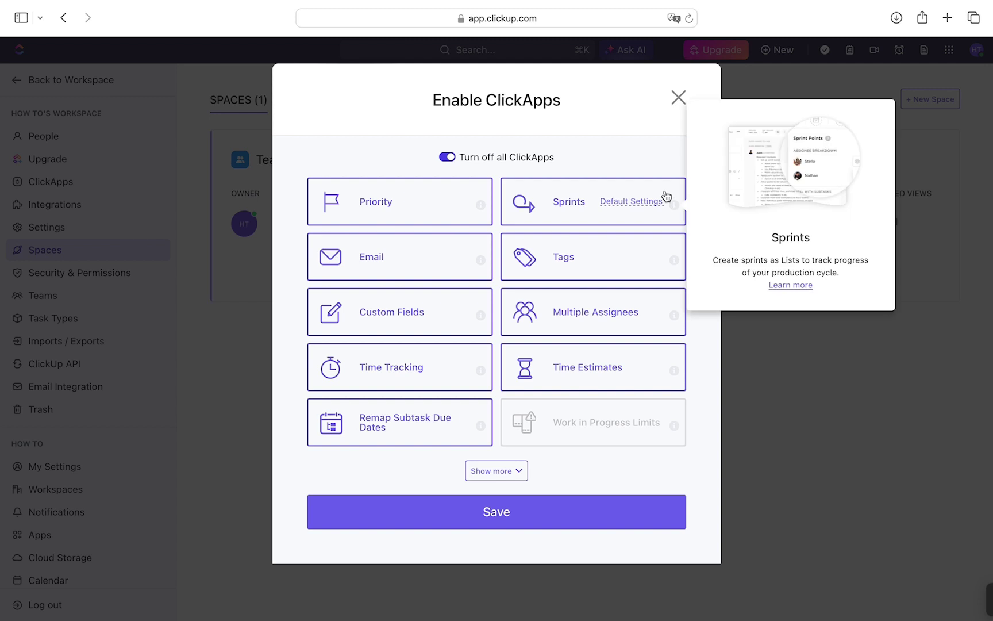
left_click(627, 205)
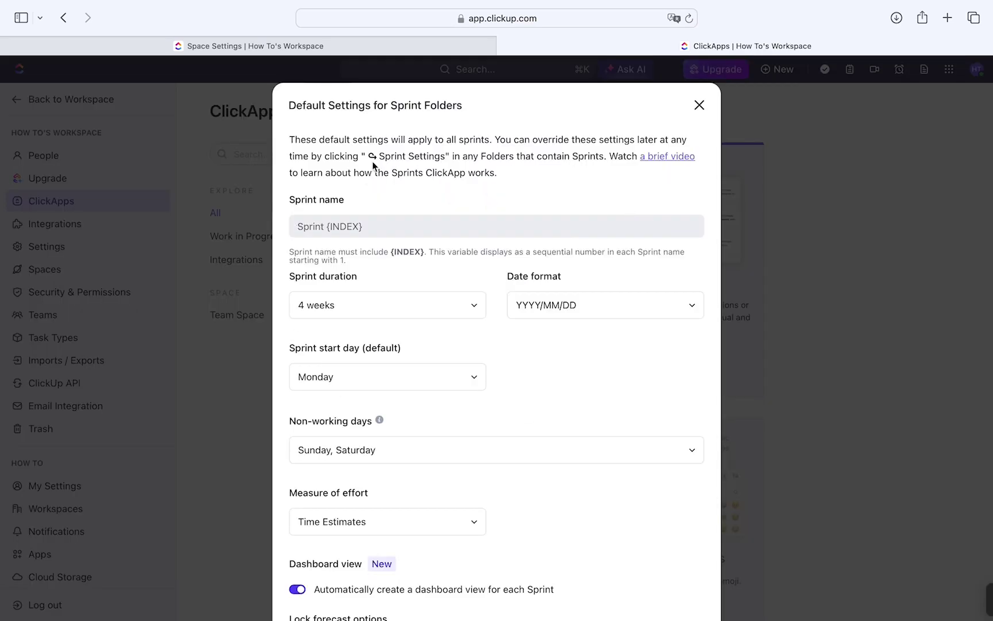
left_click(699, 106)
scroll(779, 365, "down", 15)
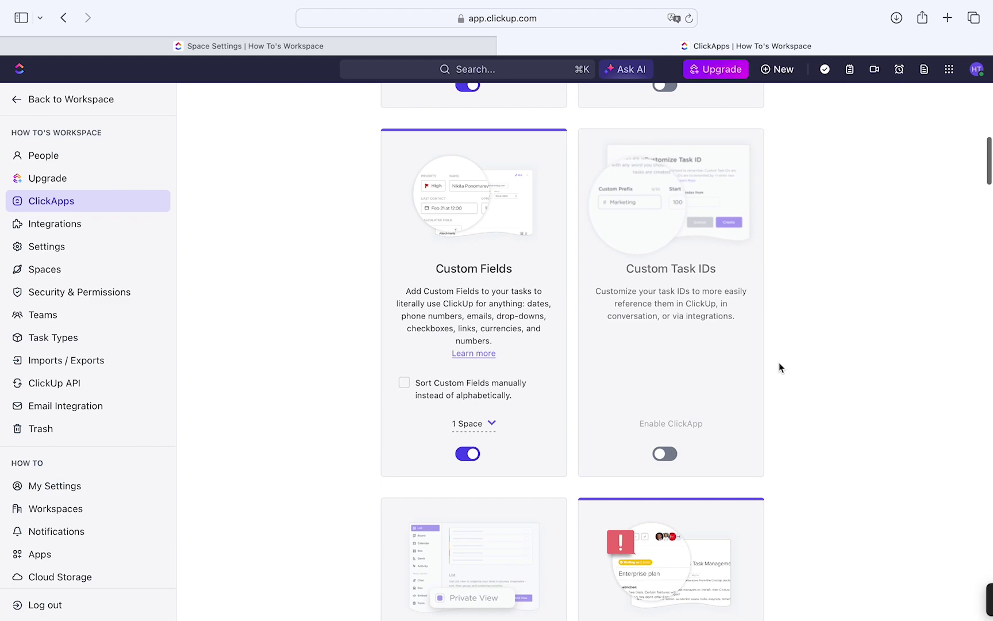
scroll(780, 367, "down", 20)
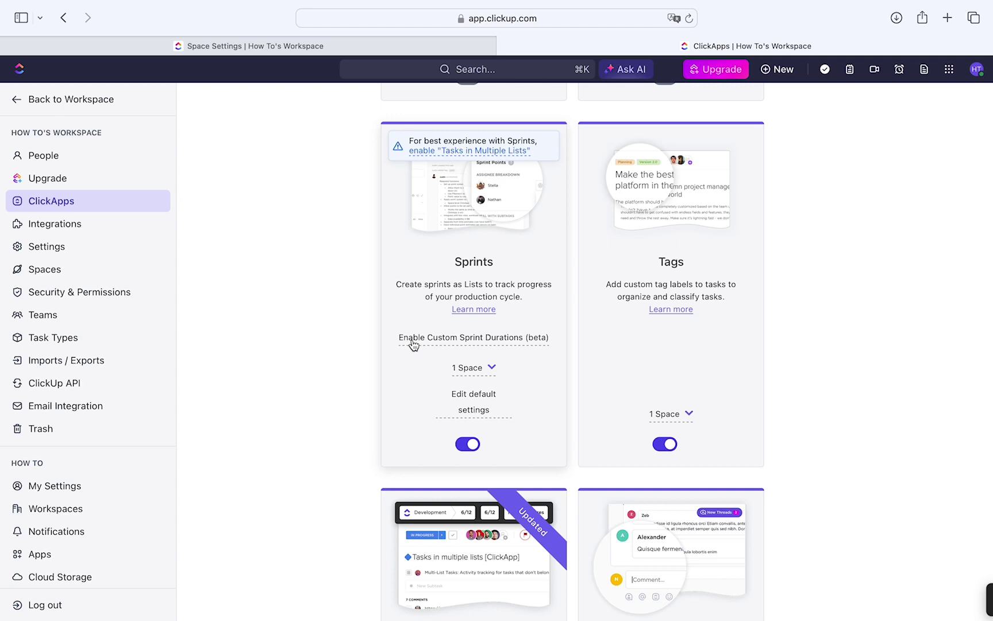
left_click(413, 344)
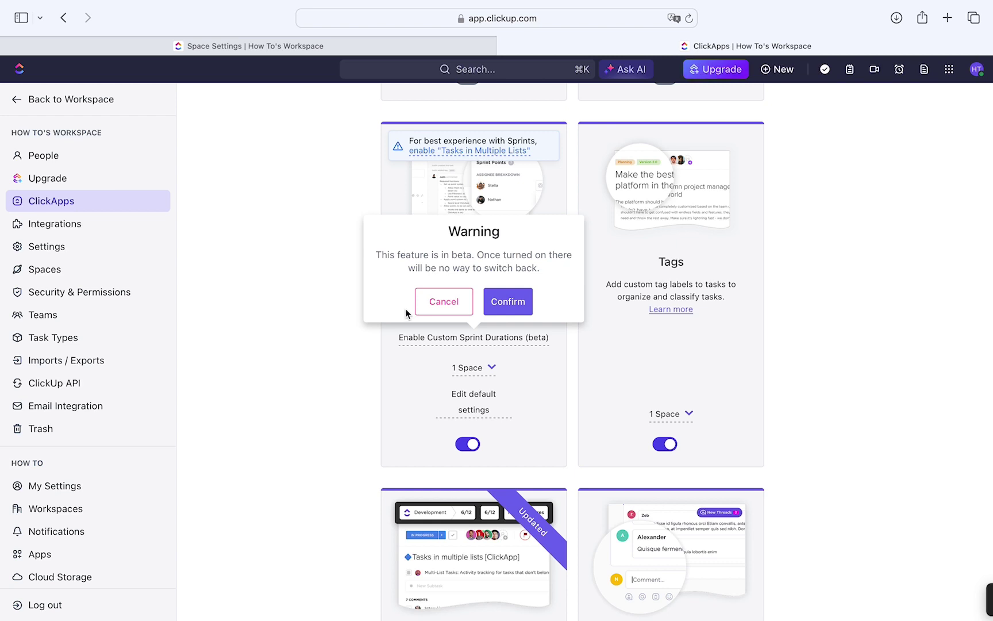
left_click(444, 310)
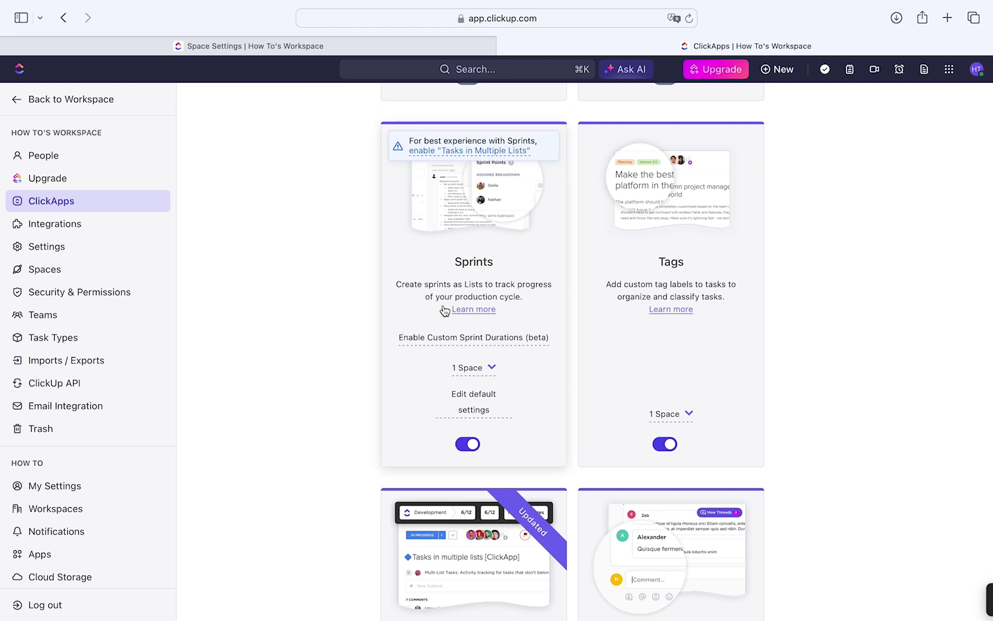
left_click(472, 374)
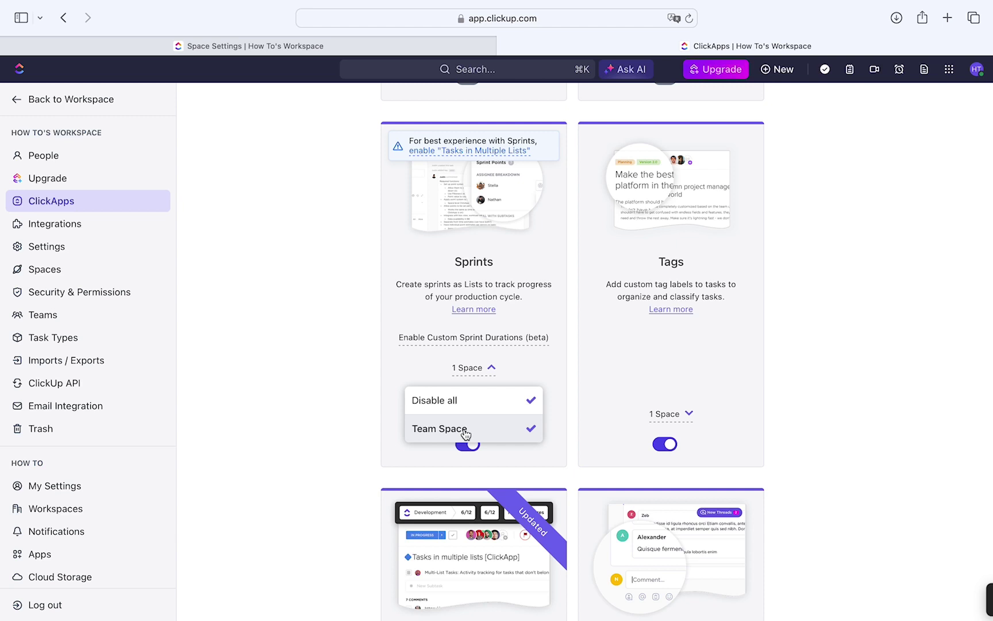
left_click(421, 369)
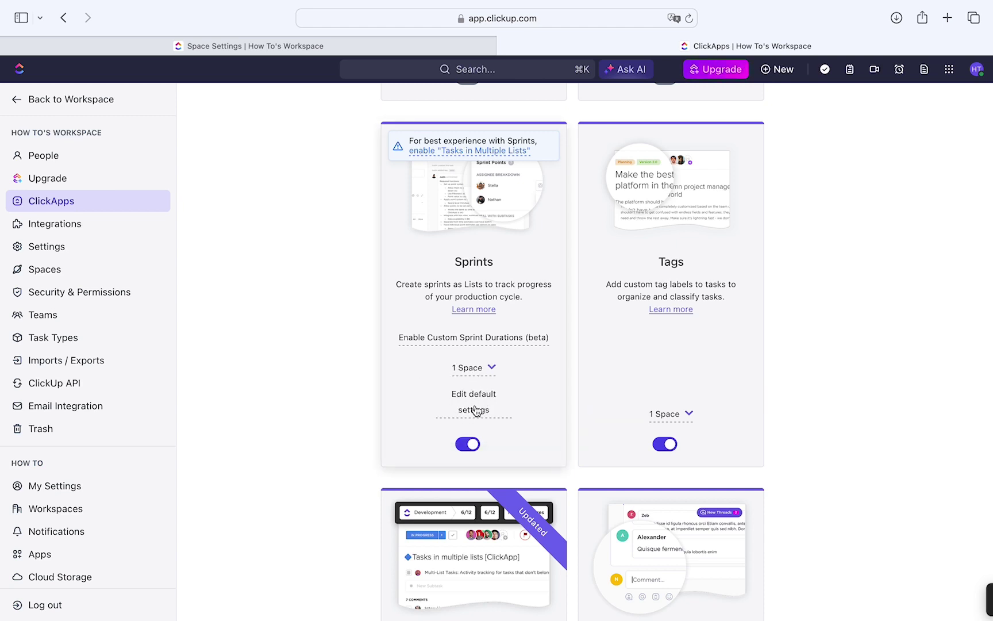
Reopen the Sprint Folder defaults and leave the Sprint {INDEX} name pattern unchanged
left_click(475, 410)
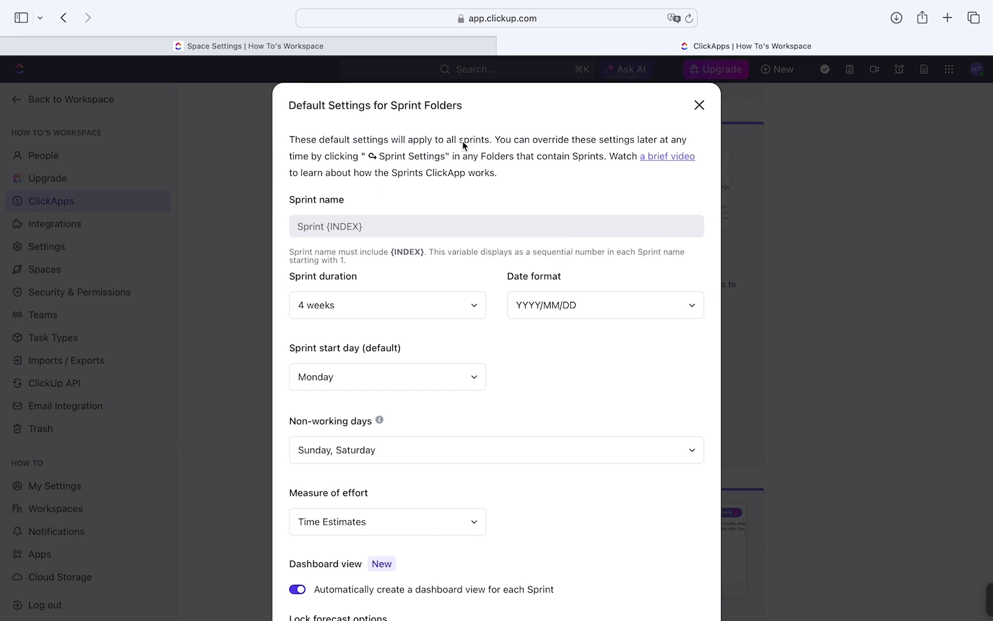
left_click(379, 224)
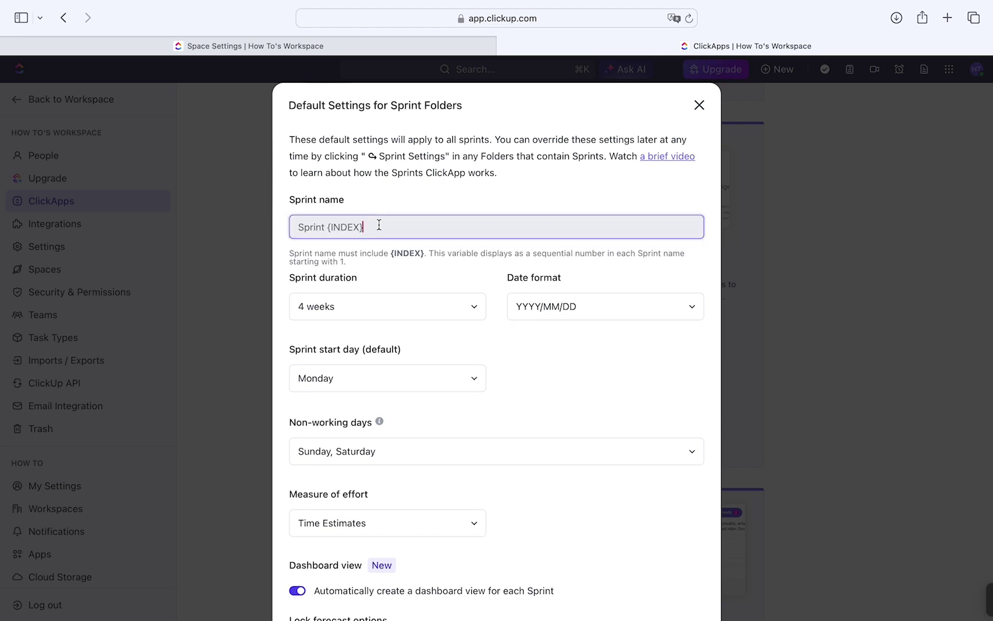
left_click(383, 269)
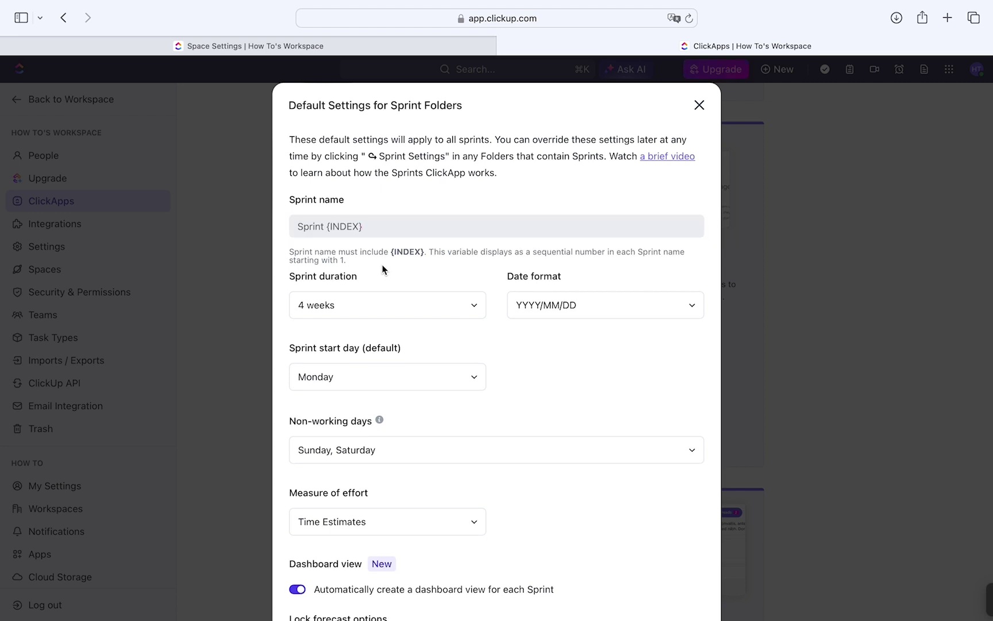
left_click(418, 311)
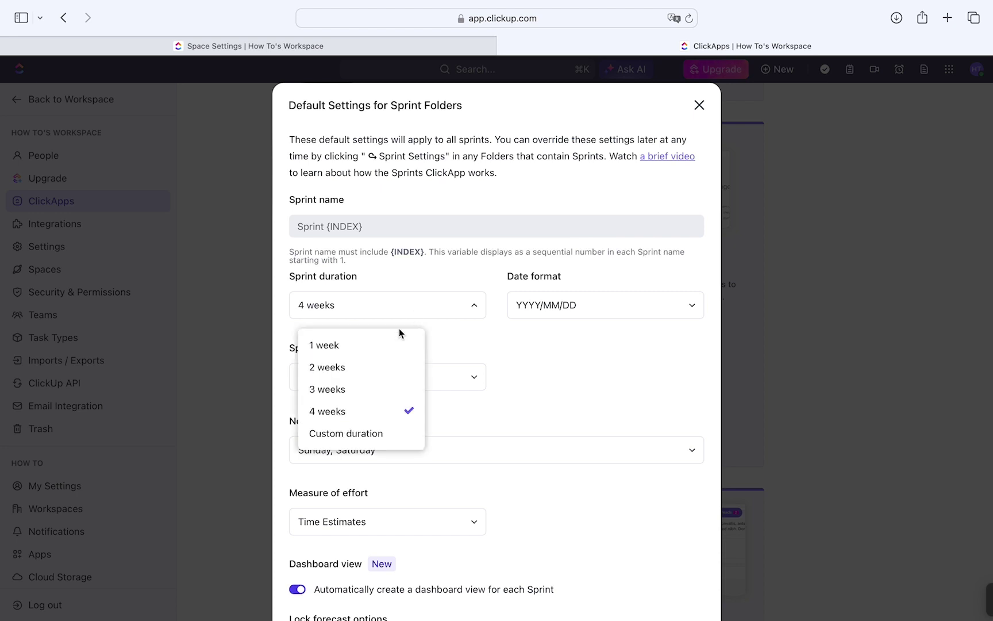
left_click(380, 348)
left_click(382, 313)
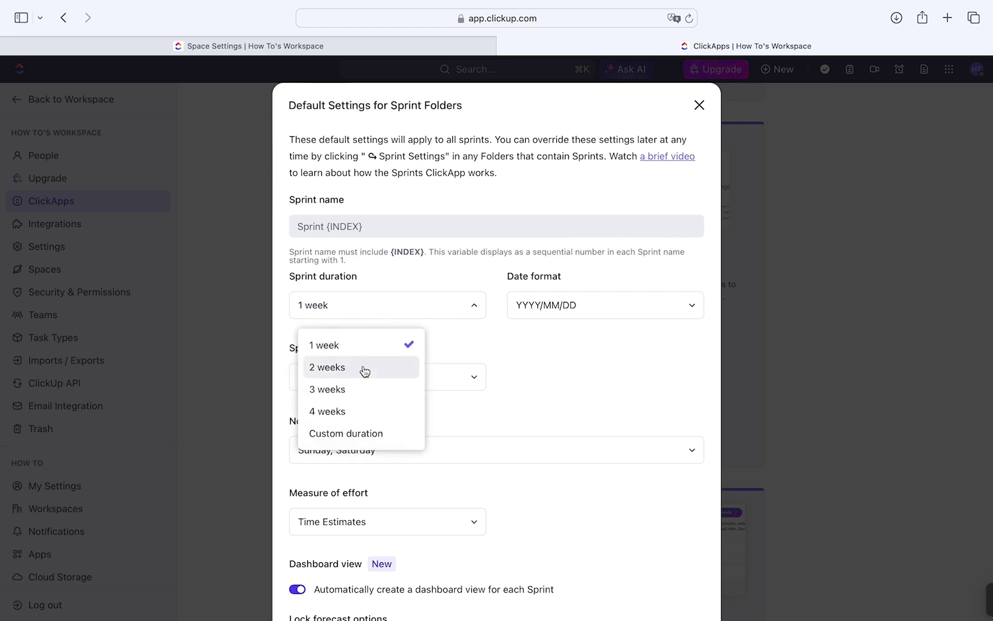
left_click(365, 371)
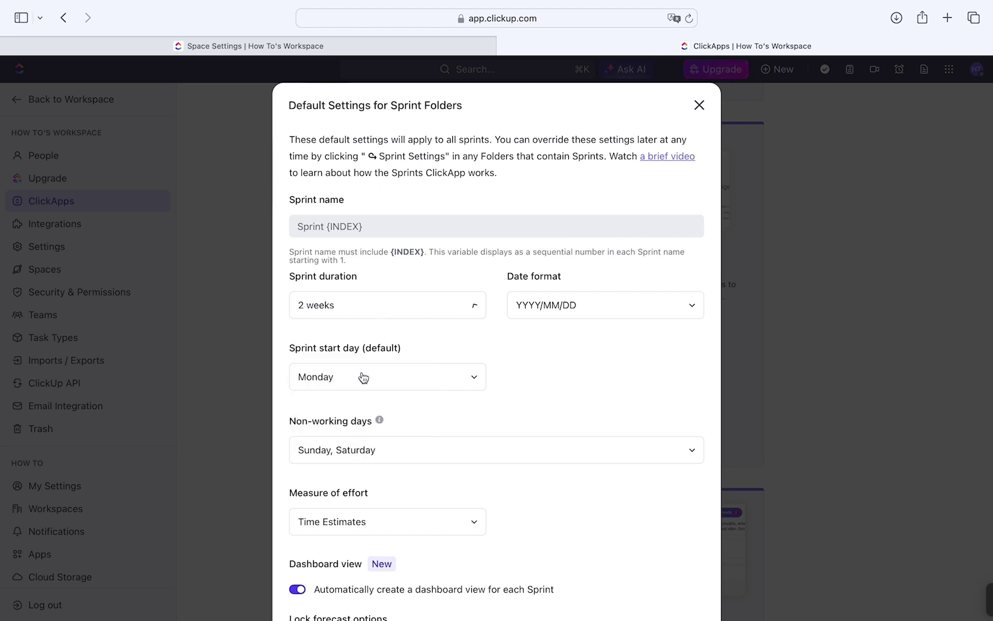
left_click(540, 310)
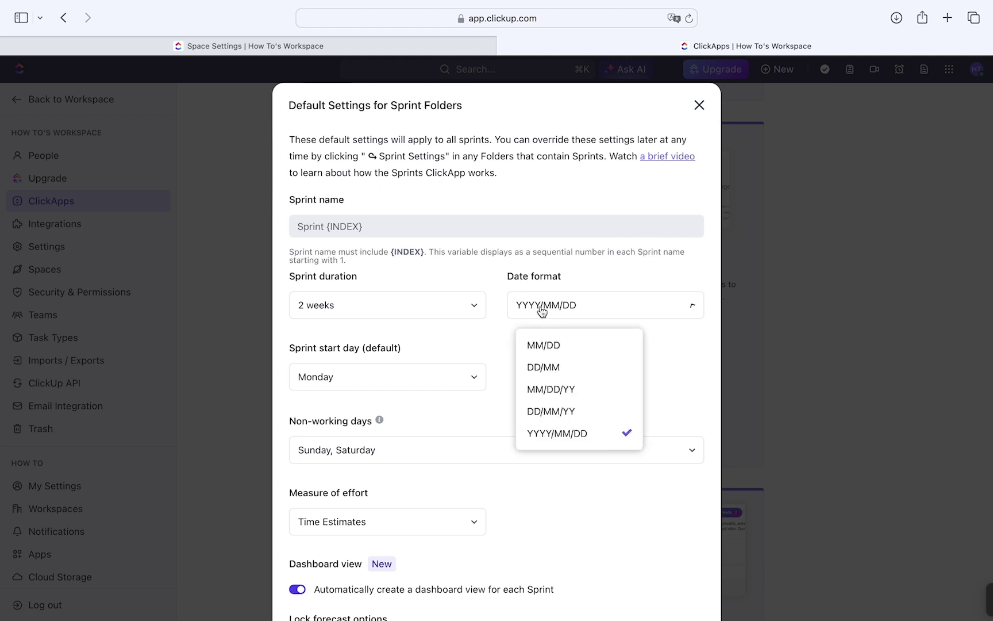
left_click(552, 352)
left_click(559, 311)
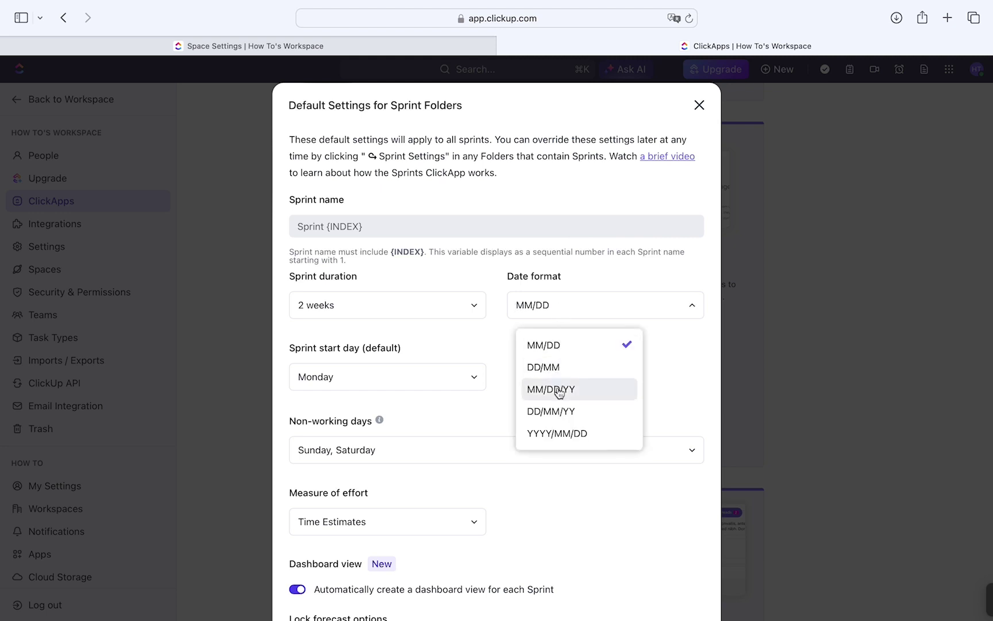
left_click(568, 432)
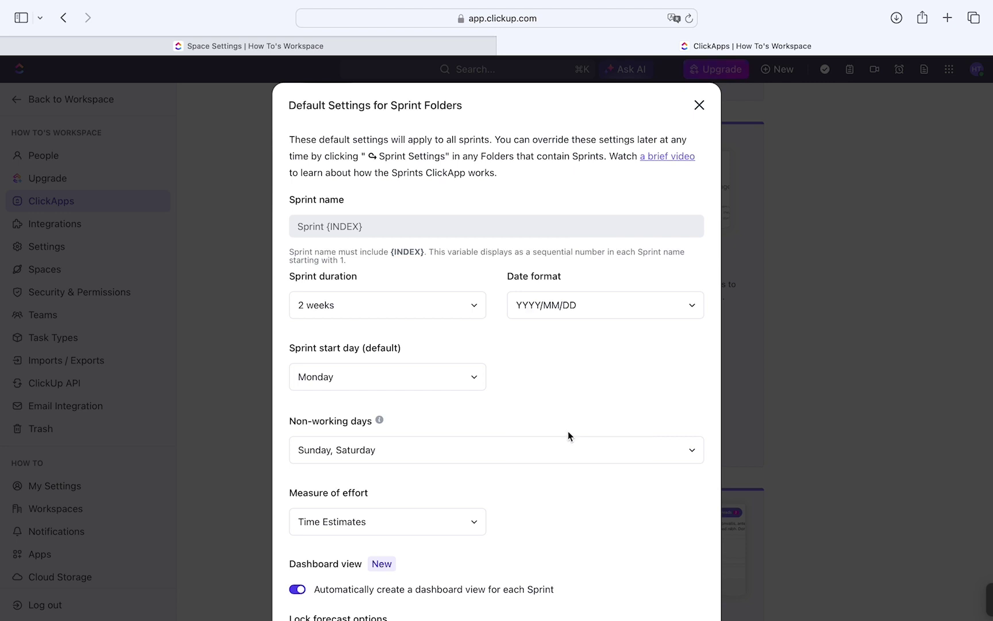
scroll(568, 433, "down", 2)
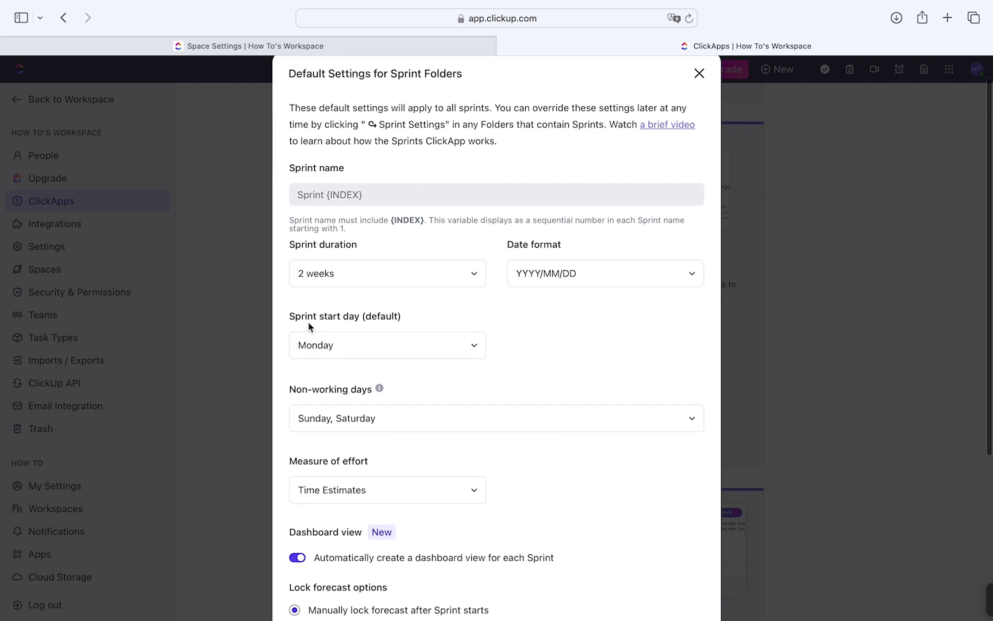
left_click(389, 355)
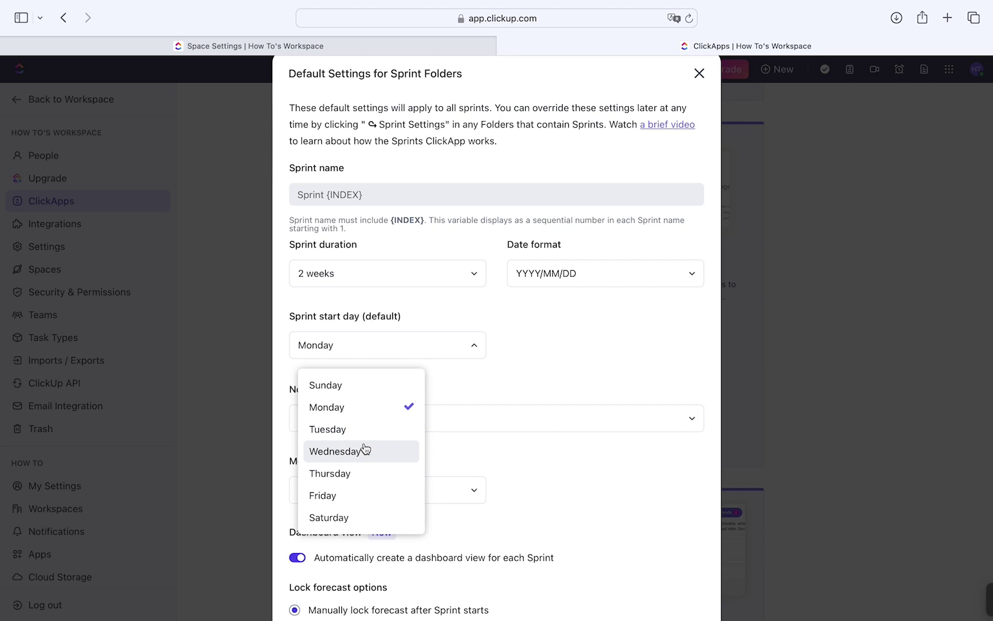
left_click(381, 410)
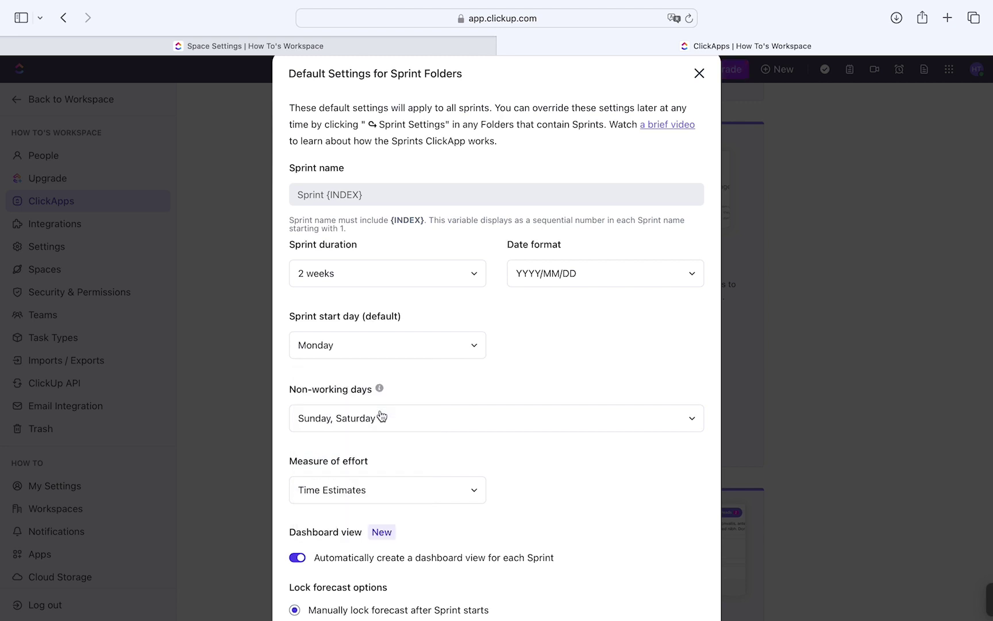
scroll(296, 348, "down", 3)
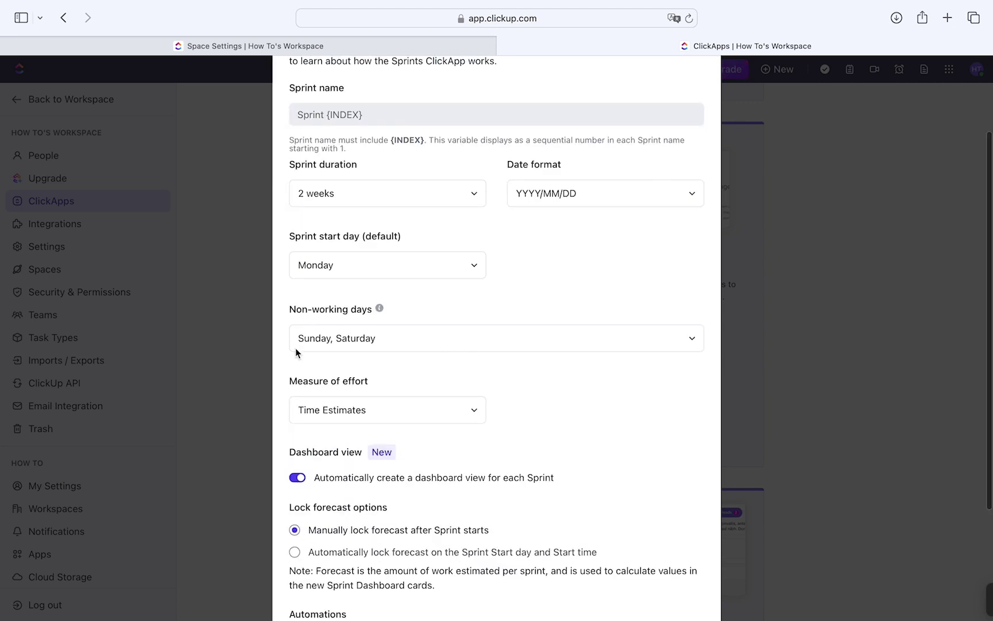
left_click(410, 340)
left_click(409, 490)
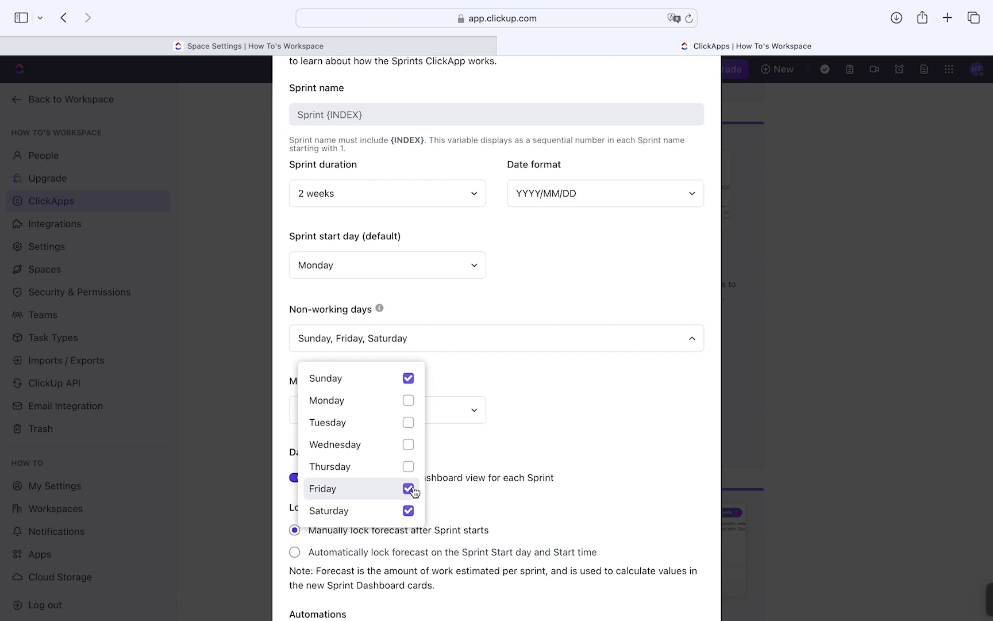
left_click(409, 467)
left_click(409, 467)
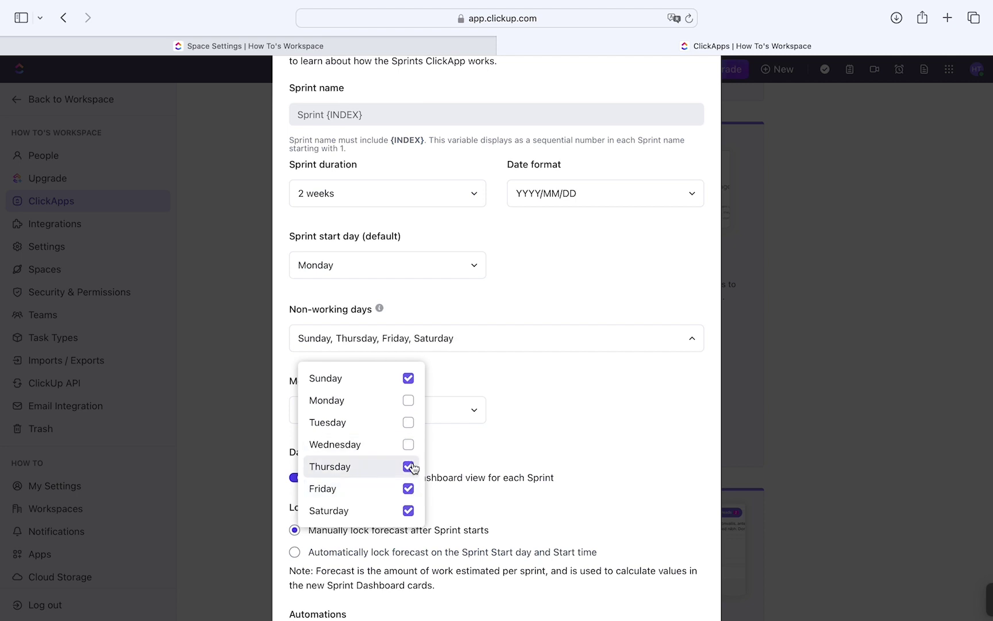
left_click(408, 489)
scroll(472, 375, "down", 1)
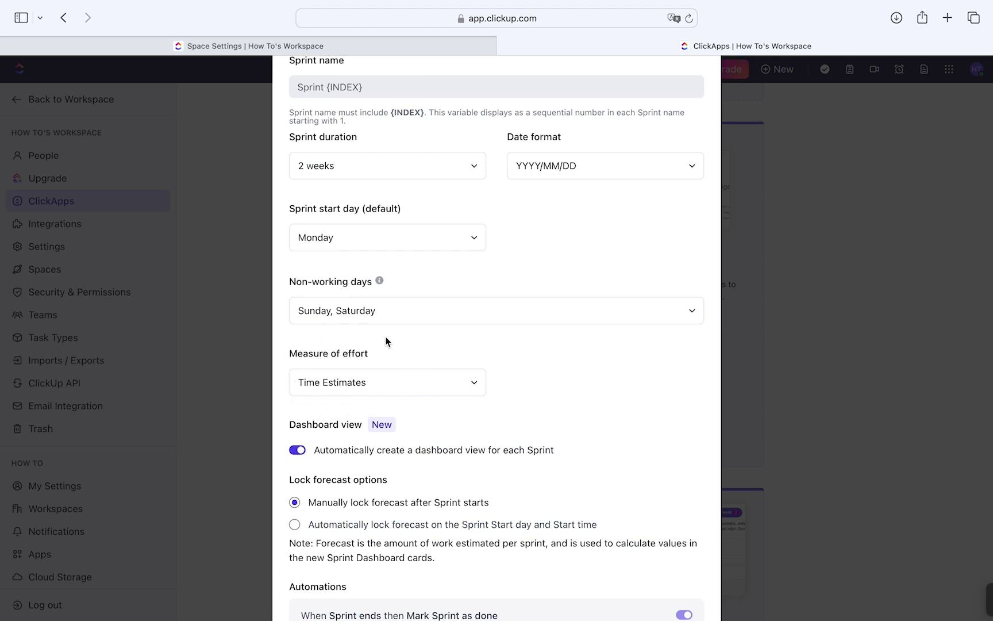
left_click(388, 393)
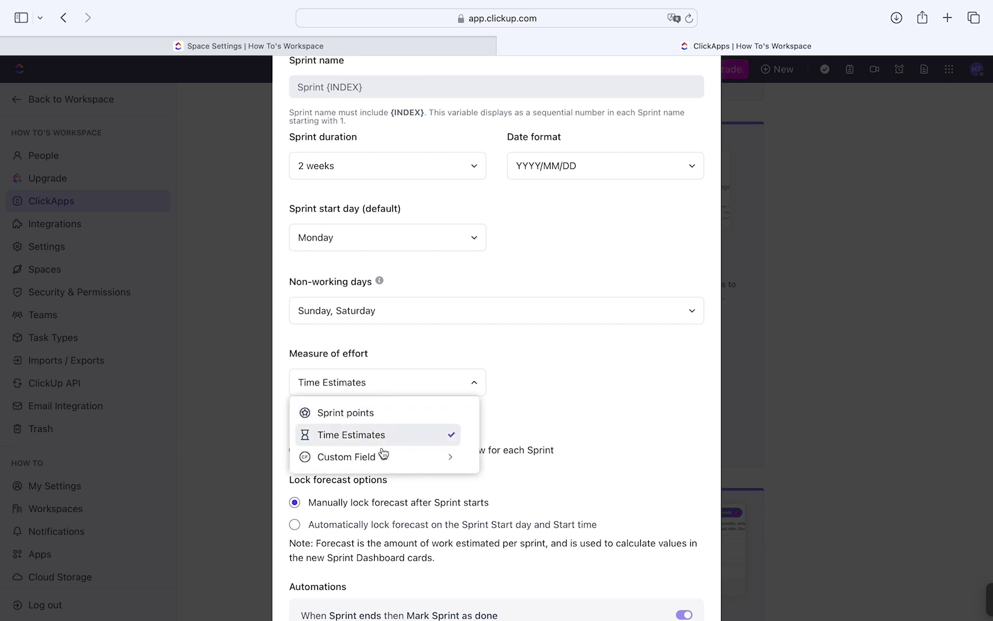
mouse_move(383, 459)
left_click(371, 437)
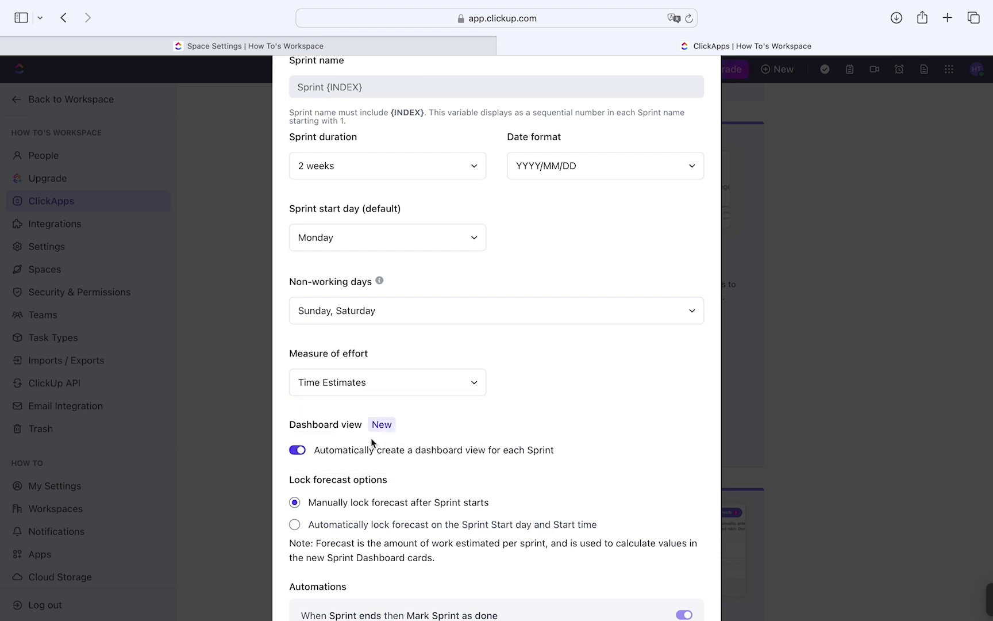
Scroll through the Default Settings for Sprint Folders to review them
scroll(371, 442, "down", 2)
scroll(607, 321, "up", 5)
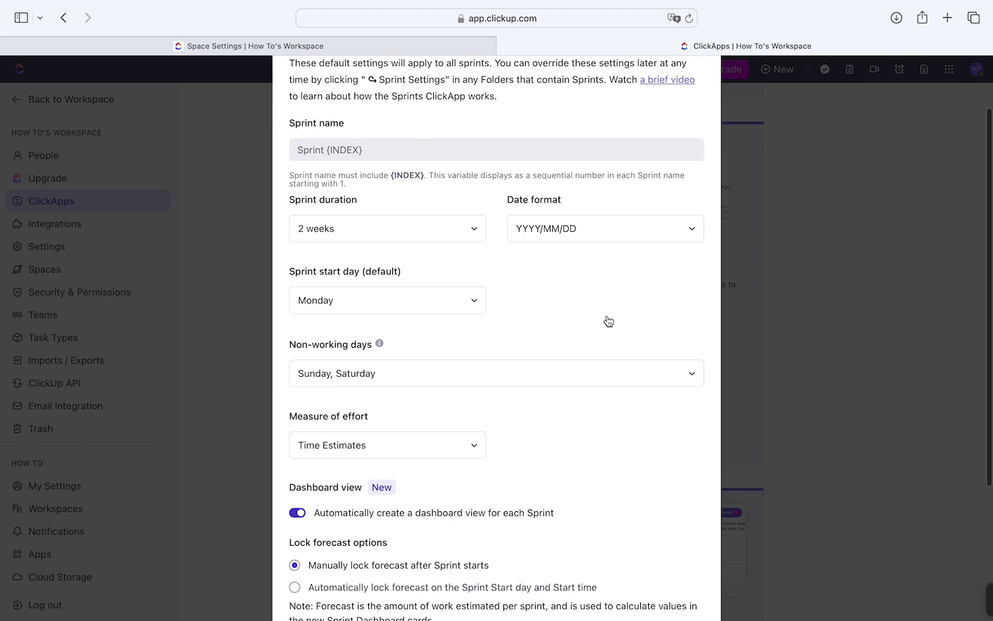
scroll(608, 318, "down", 5)
scroll(608, 317, "up", 5)
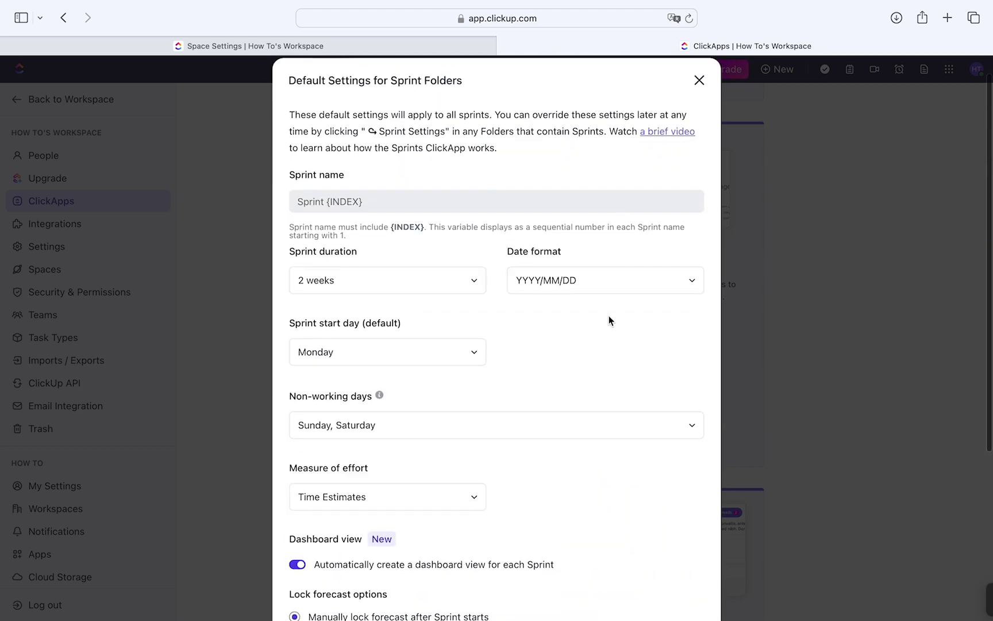
scroll(609, 317, "down", 5)
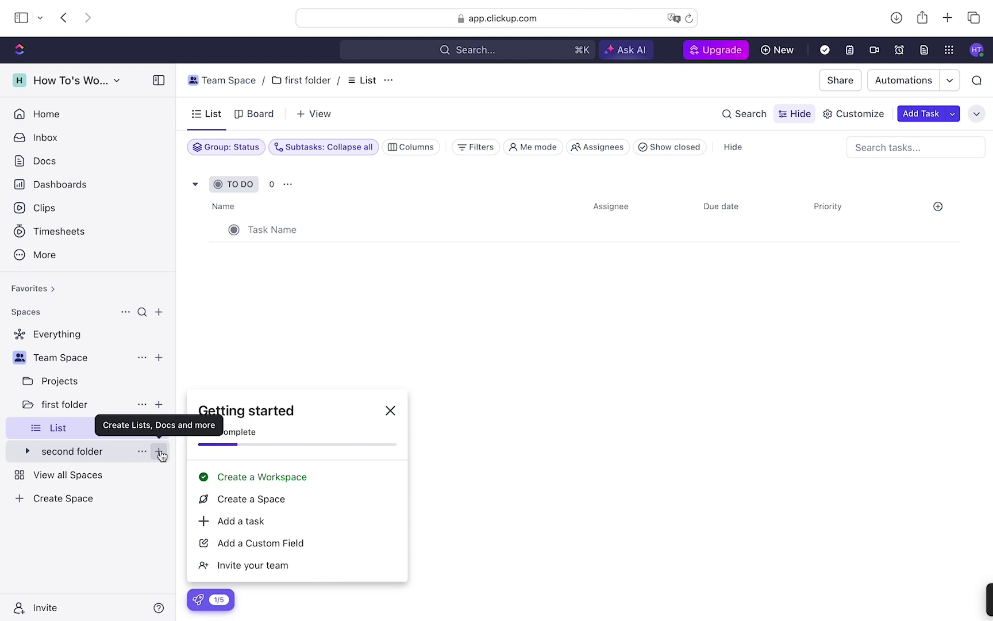
Create a new Sprint Folder in Team Space, saving the default sprint settings
left_click(159, 452)
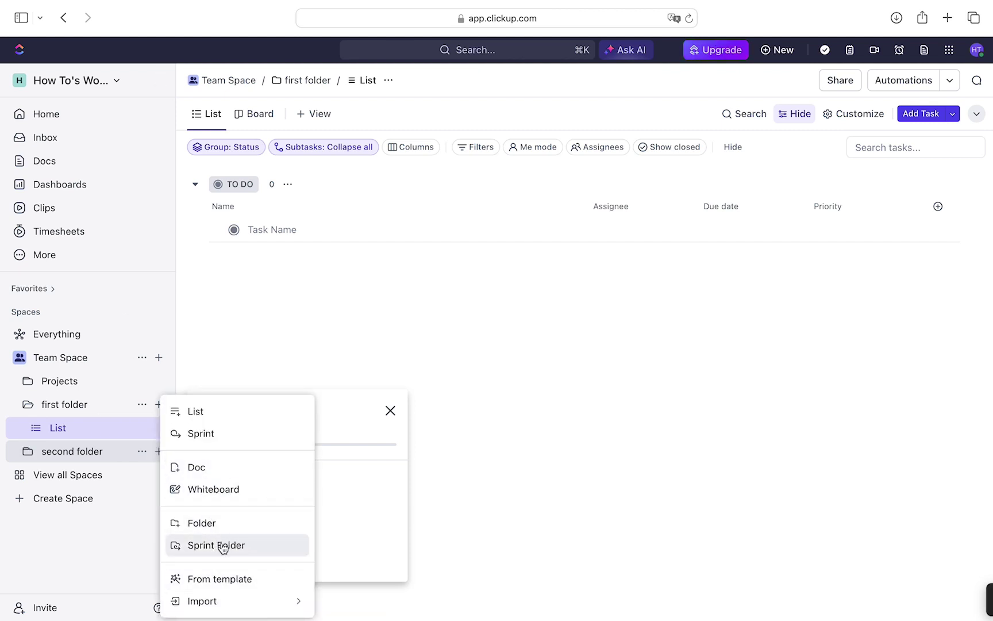
left_click(261, 552)
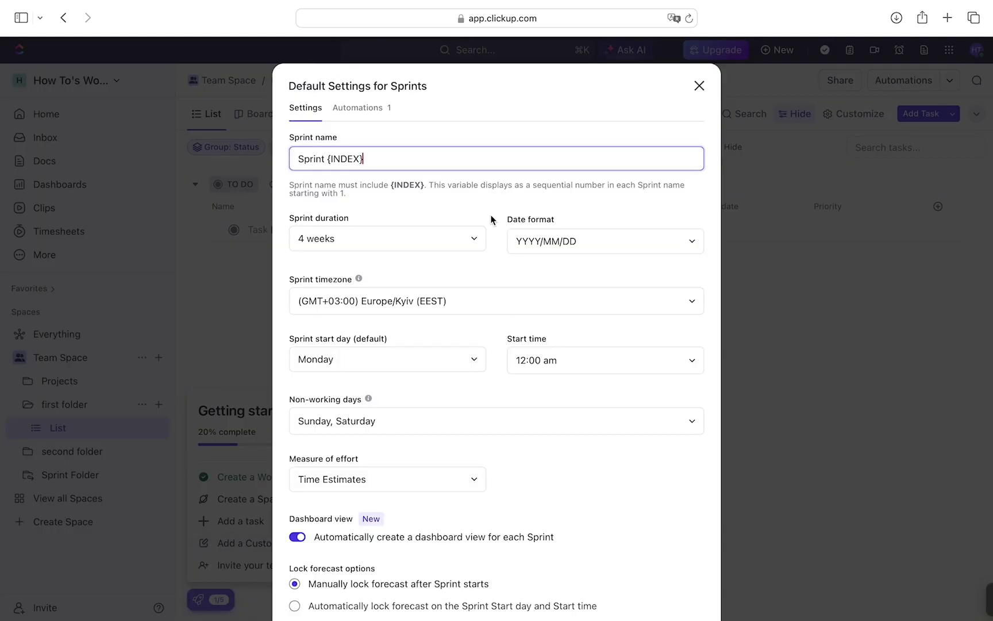
scroll(680, 586, "down", 3)
left_click(681, 577)
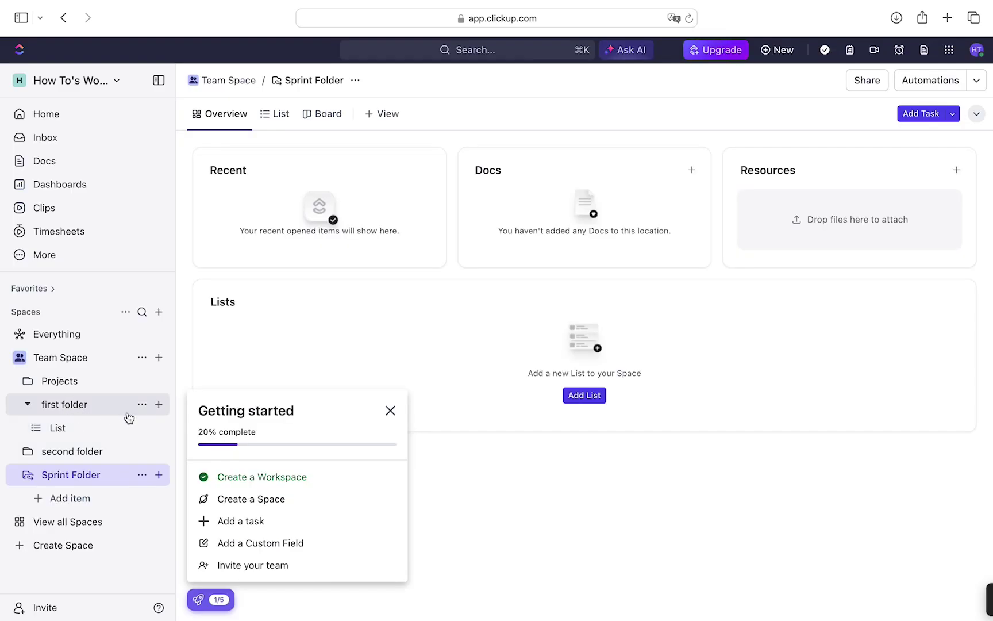
Create 5 sprints in first folder, the first spanning 2024-05-20 to 2024-06-16
left_click(160, 407)
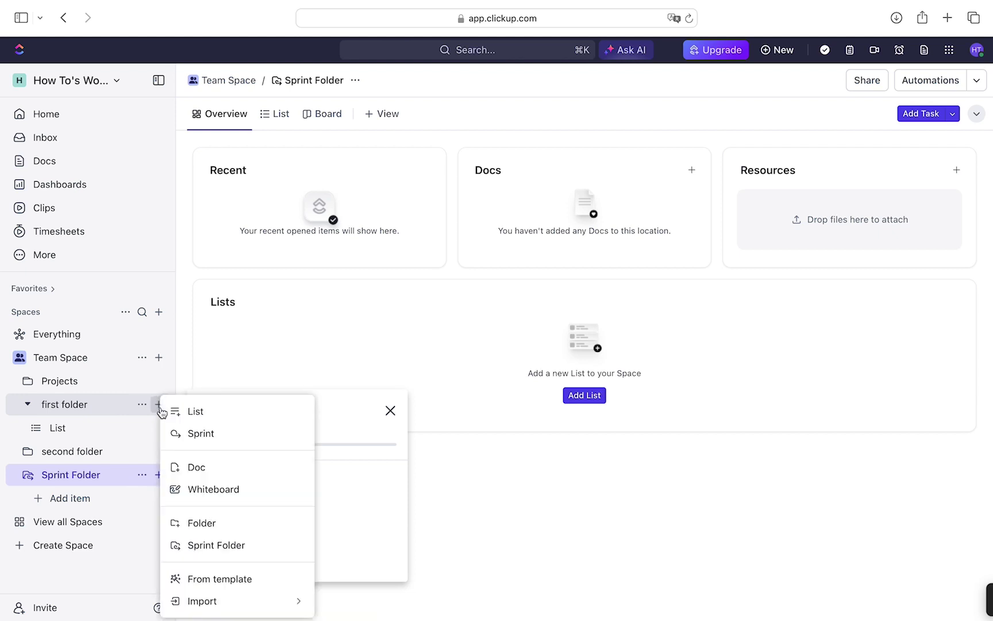
left_click(201, 440)
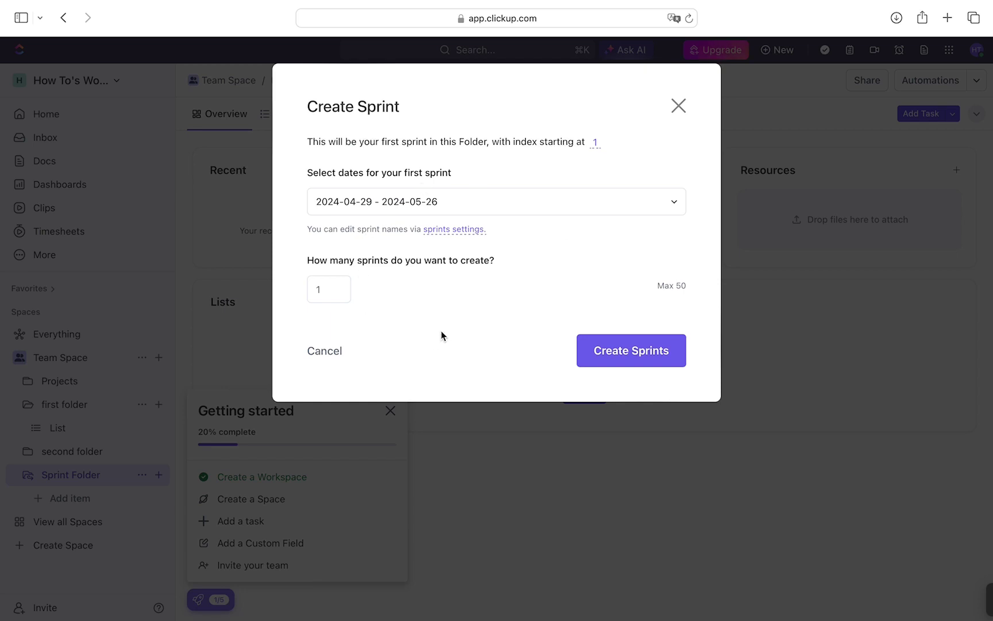
left_click(452, 212)
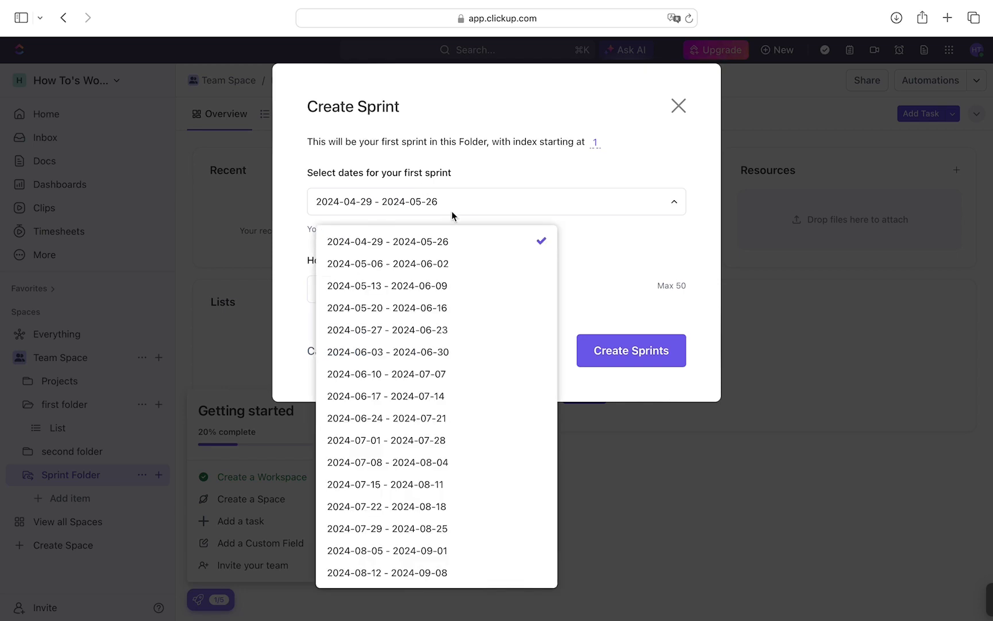
left_click(451, 308)
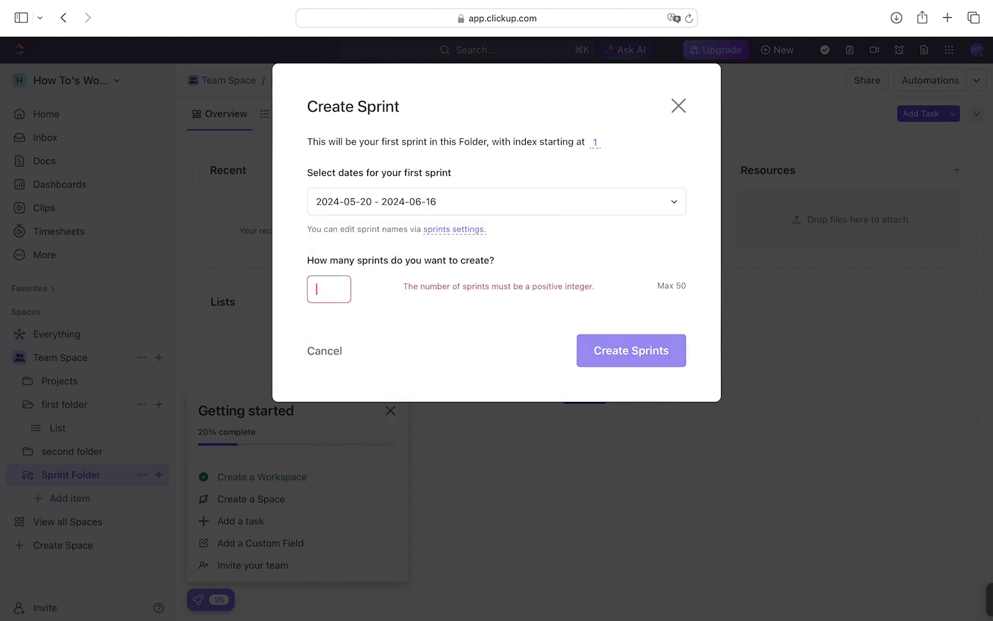
type("5")
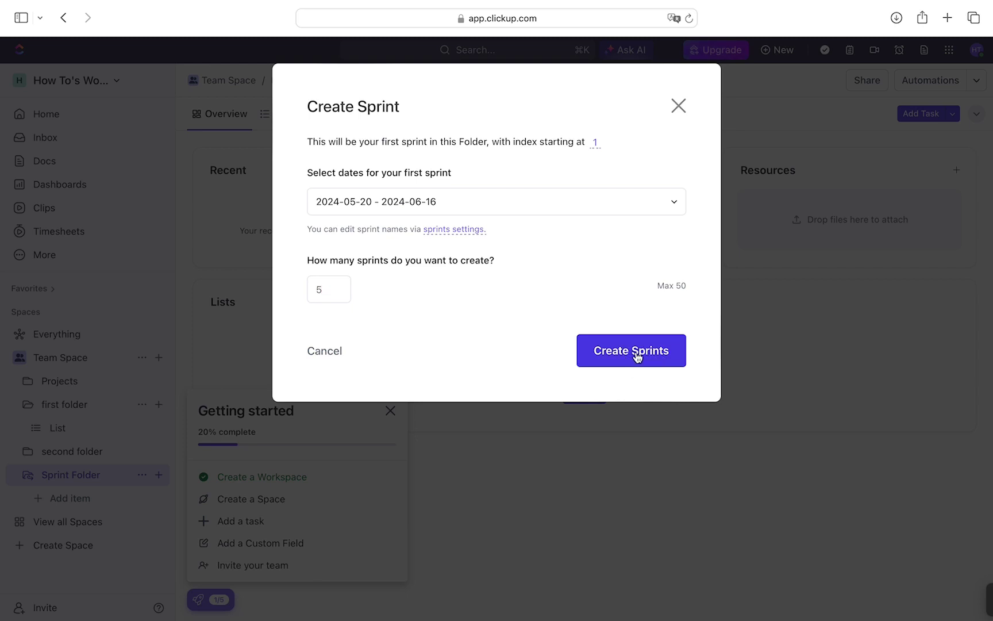
left_click(637, 357)
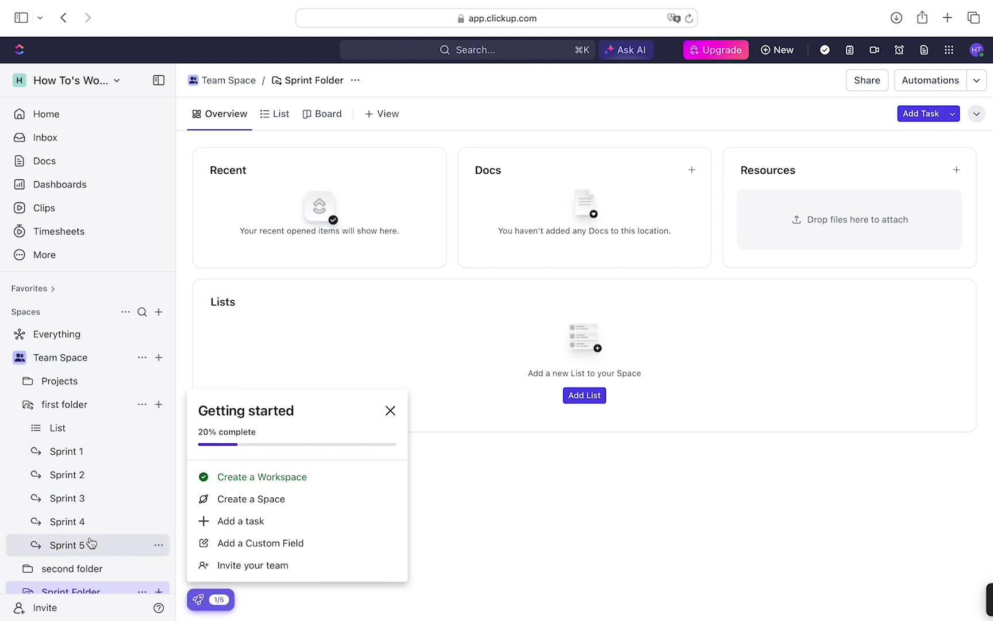
Open the Sprint 1 list, close the Getting started checklist, and show its list options
left_click(86, 453)
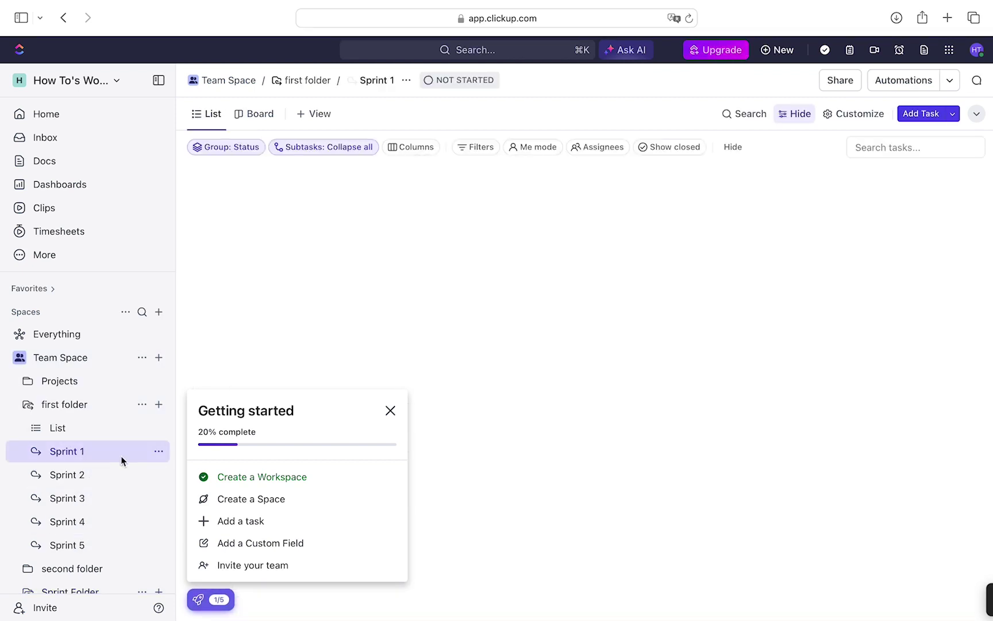
left_click(390, 411)
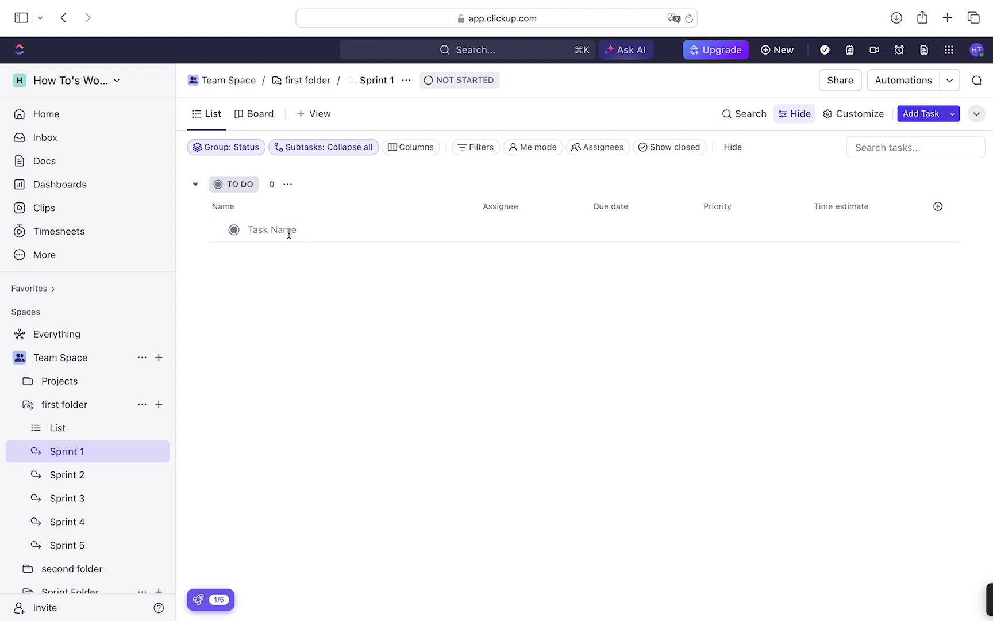
left_click(409, 82)
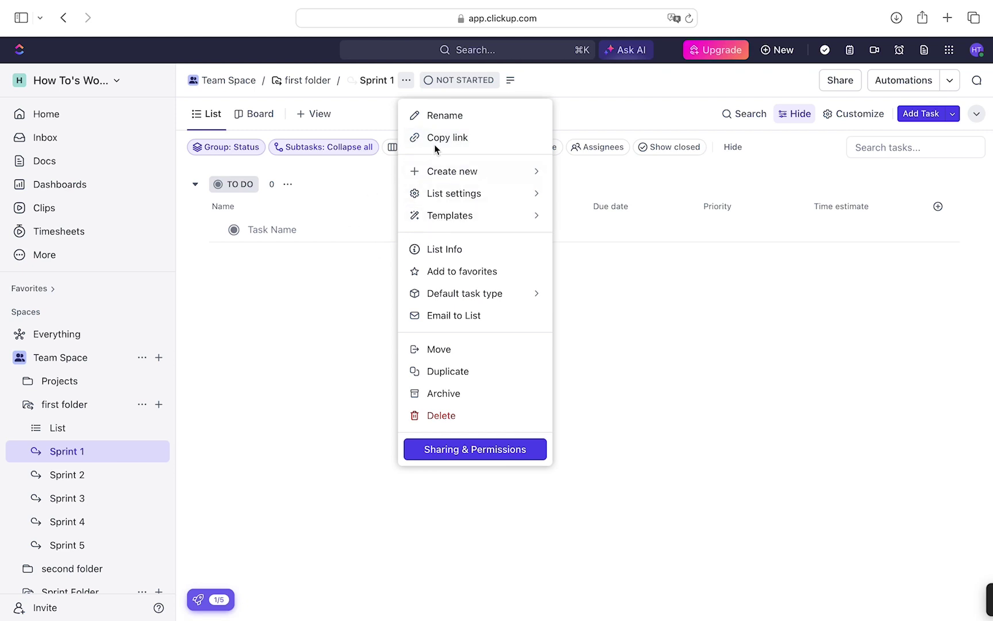
left_click(445, 115)
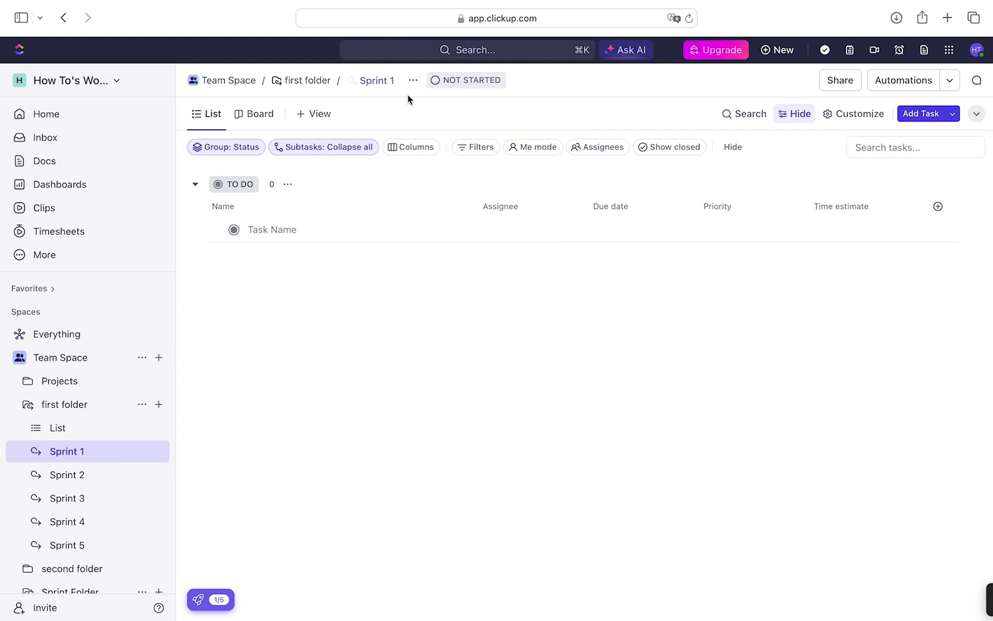
key("Return")
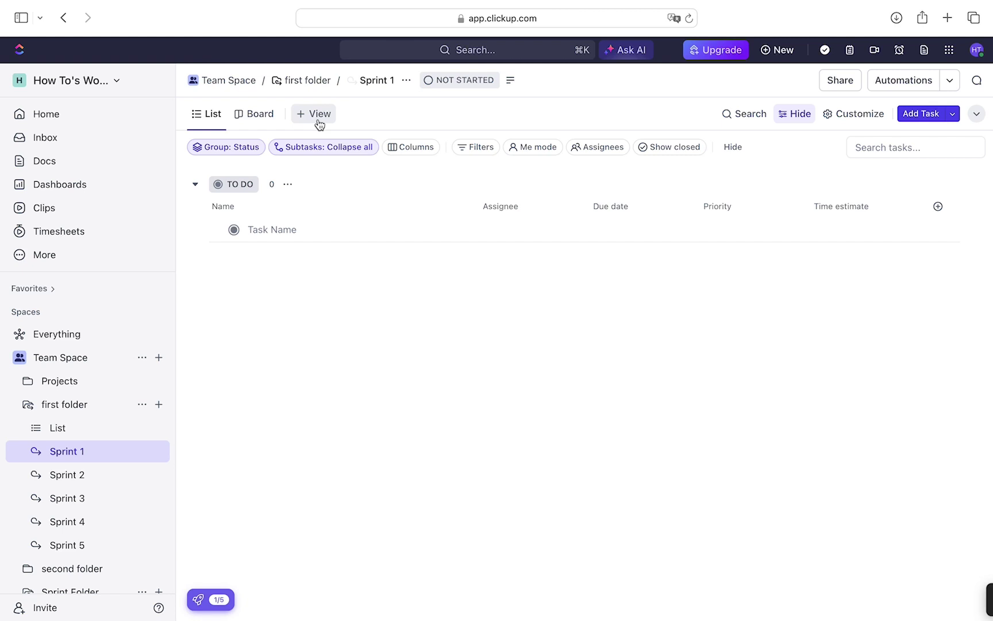
left_click(315, 114)
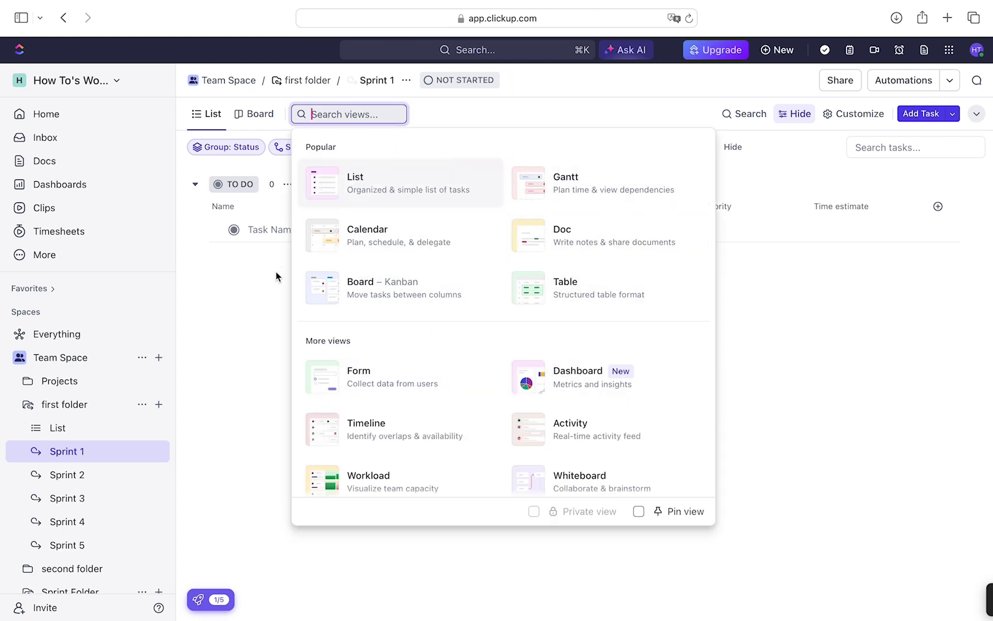
left_click(252, 326)
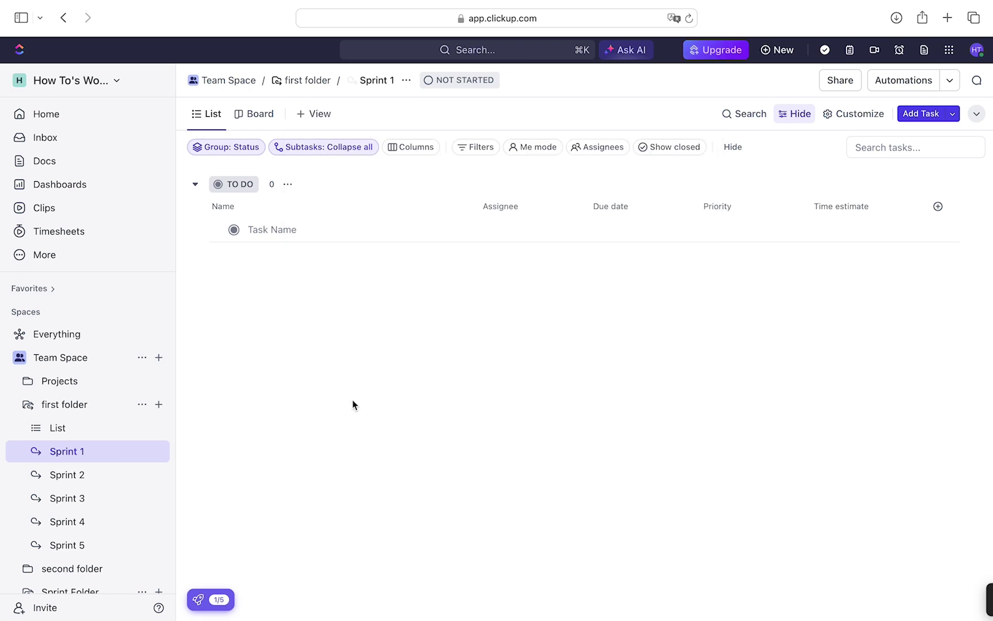